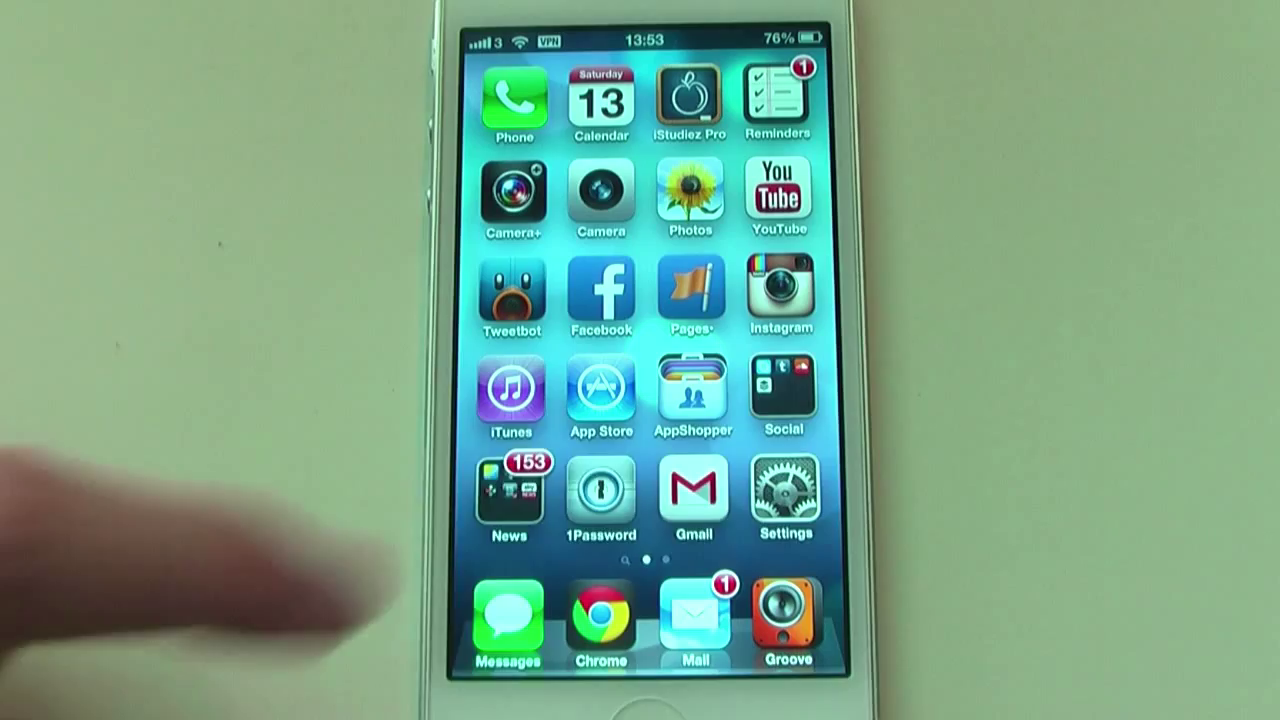
# Step: Open the iOS Settings Wi-Fi page to confirm Wi-Fi is on and joined to the home network
pyautogui.click(785, 490)
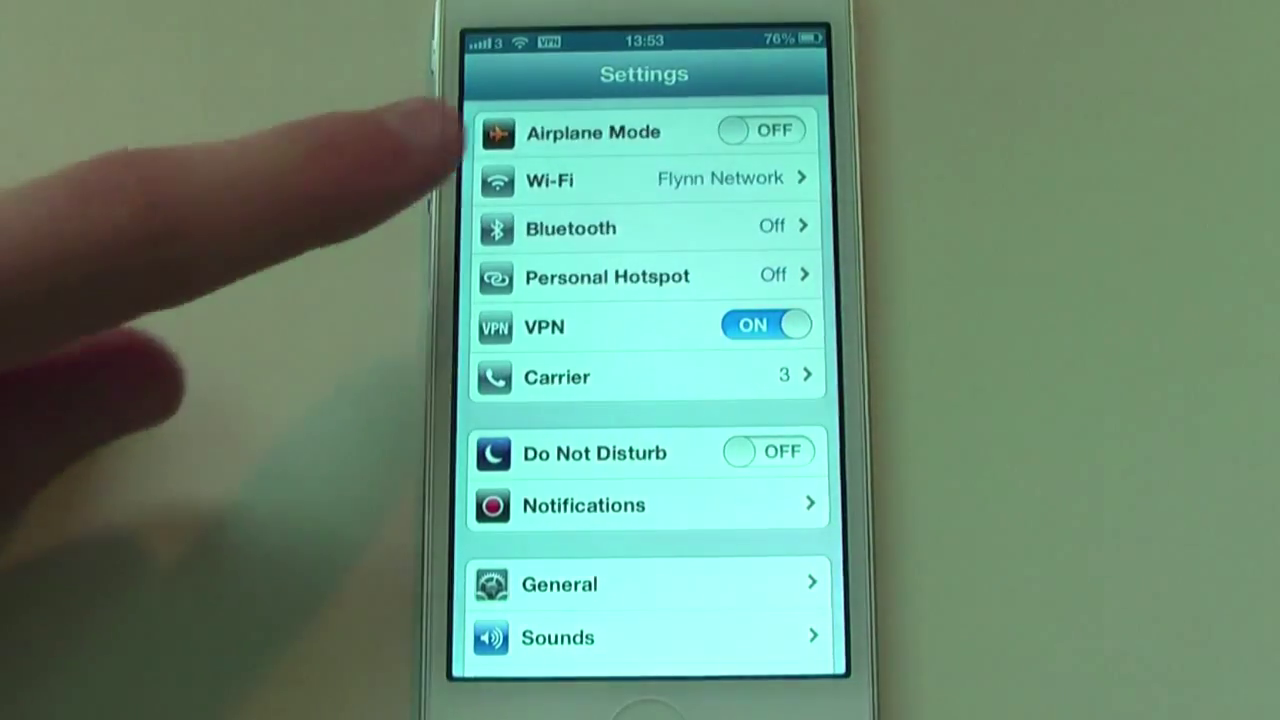
pyautogui.click(530, 180)
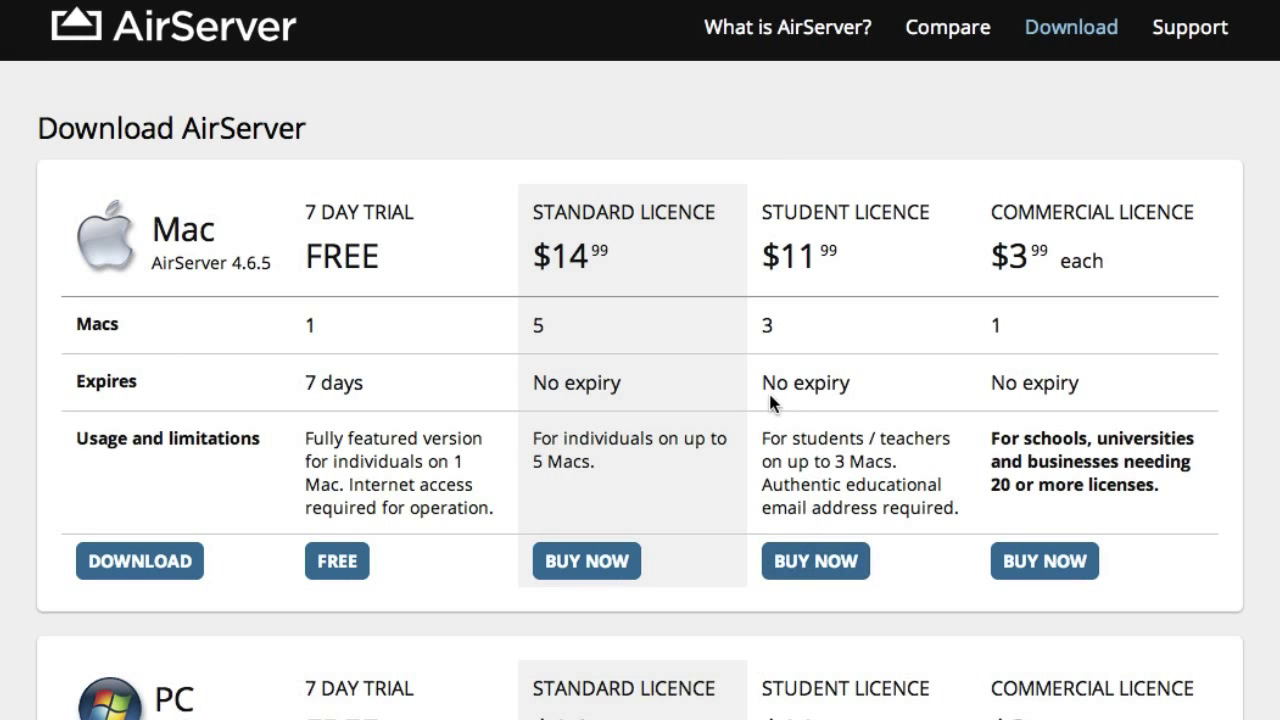
# Step: Scroll past the pricing tables and select the Mac trial activation code
pyautogui.scroll(-5, 768, 398)
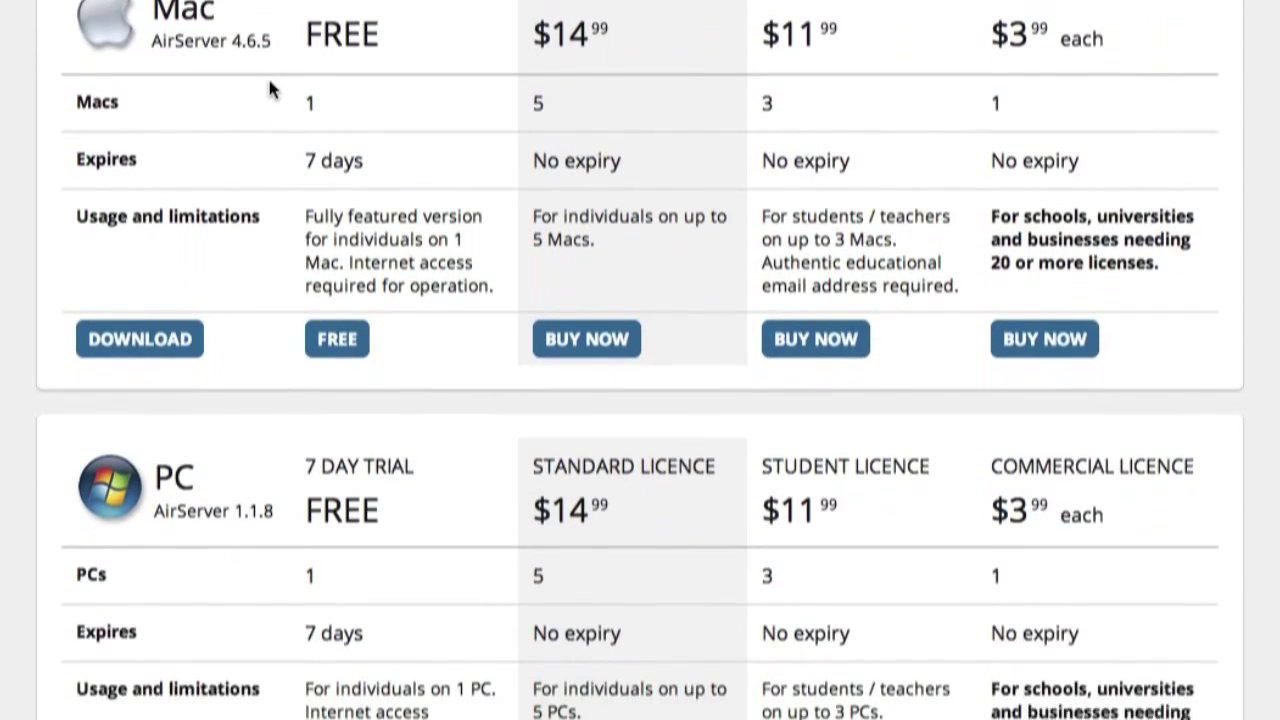
pyautogui.scroll(-3, 286, 460)
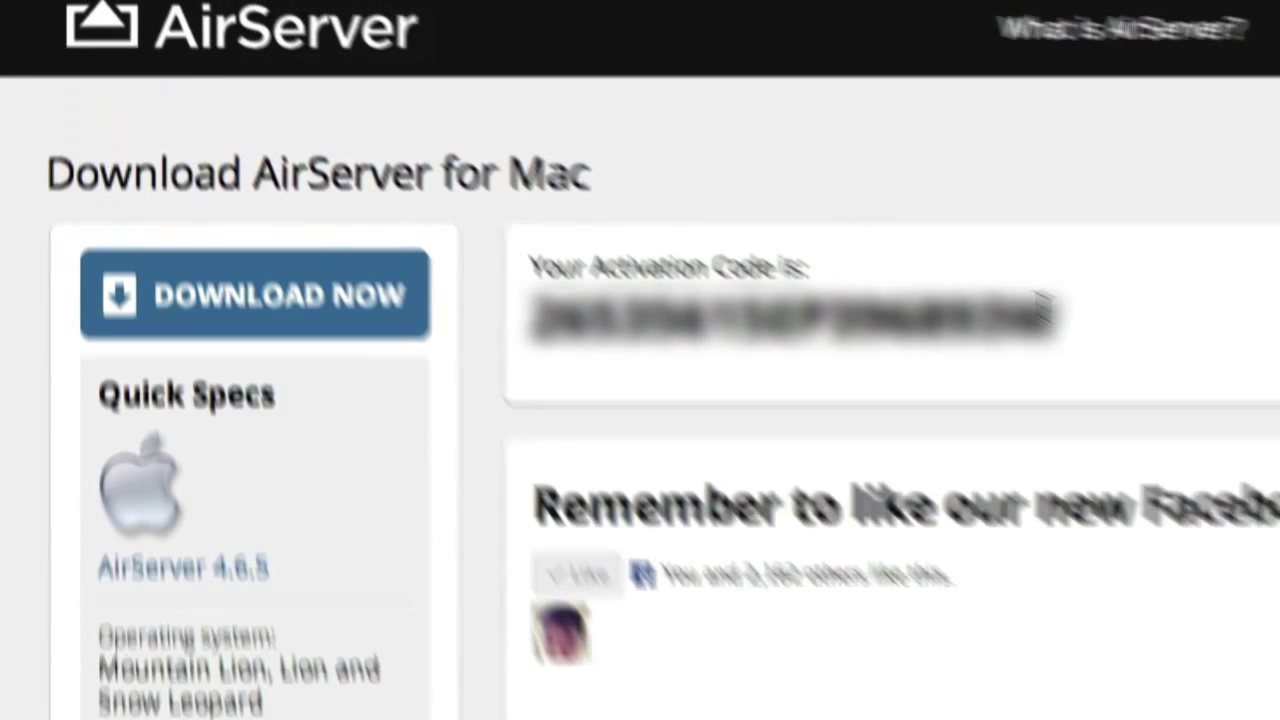
pyautogui.moveTo(743, 151); pyautogui.dragTo(388, 152)
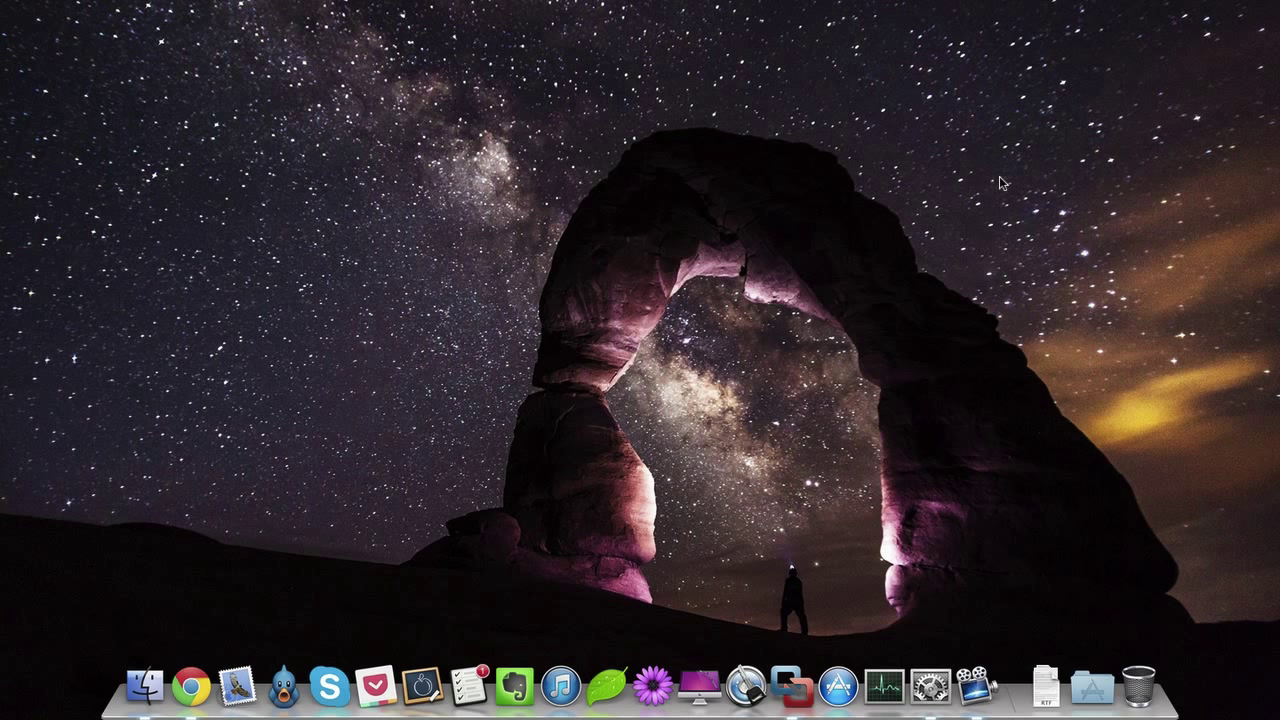
# Step: Launch AirServer from Launchpad and activate it with the pasted trial code
pyautogui.press('F4')
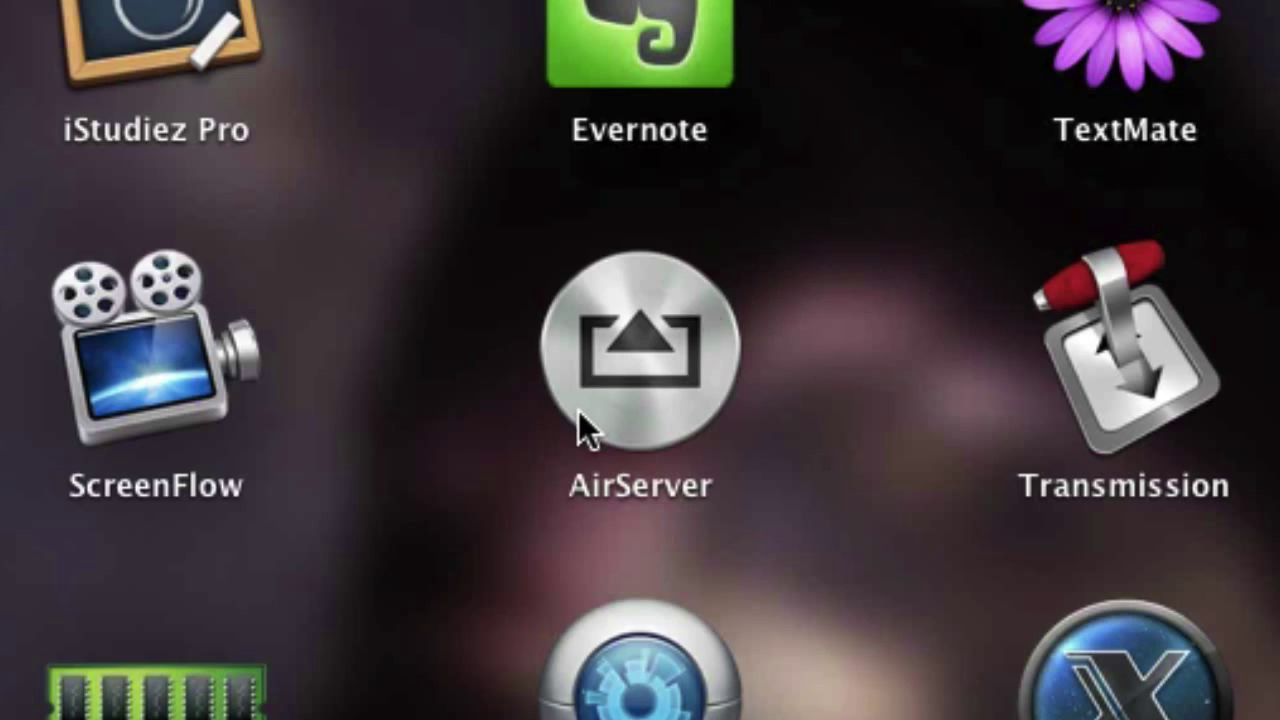
pyautogui.click(578, 410)
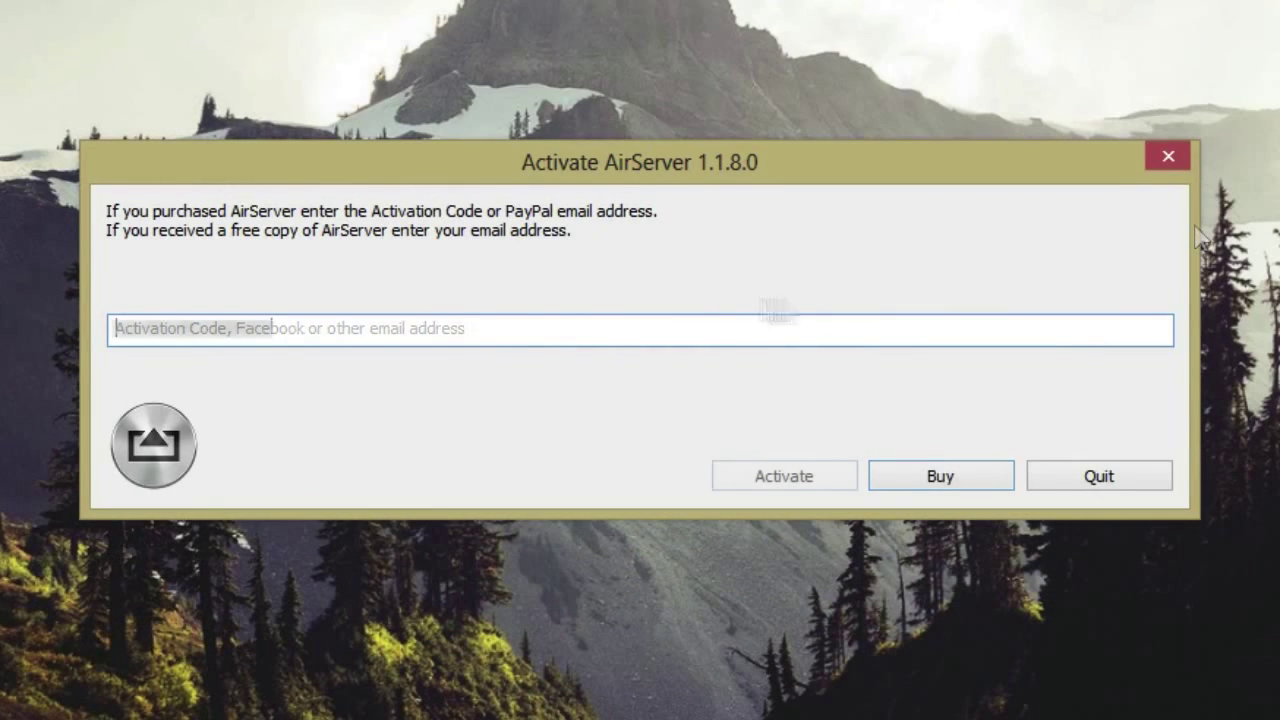
pyautogui.hotkey('ctrl', 'v')
pyautogui.click(803, 470)
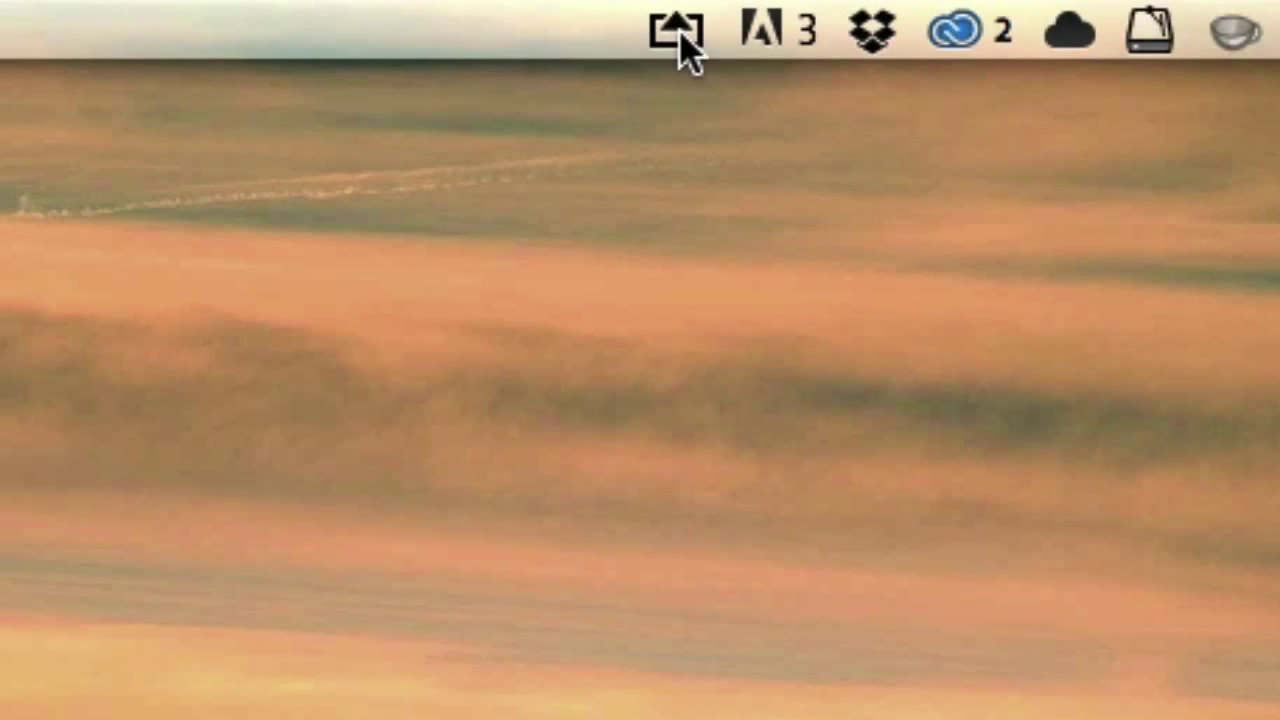
pyautogui.click(678, 34)
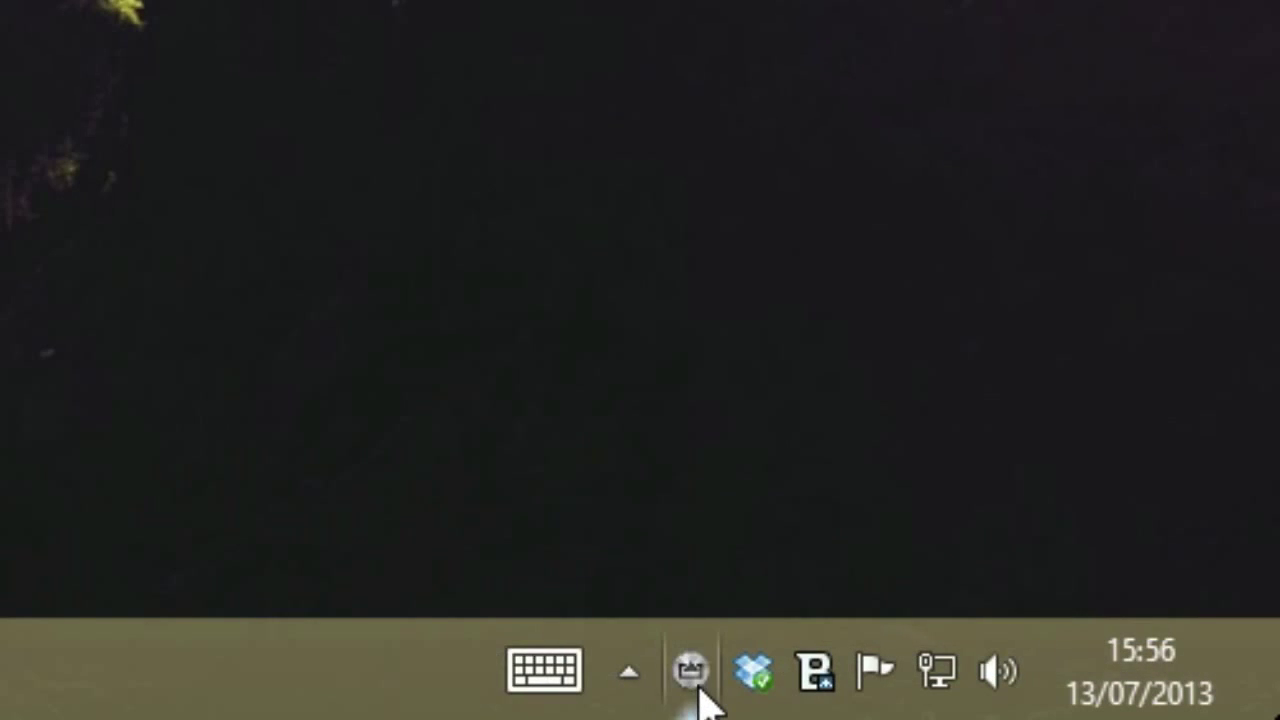
# Step: Accept the DirectX prompt and download the DirectX June 2010 runtime without extra offers
pyautogui.rightClick(697, 686)
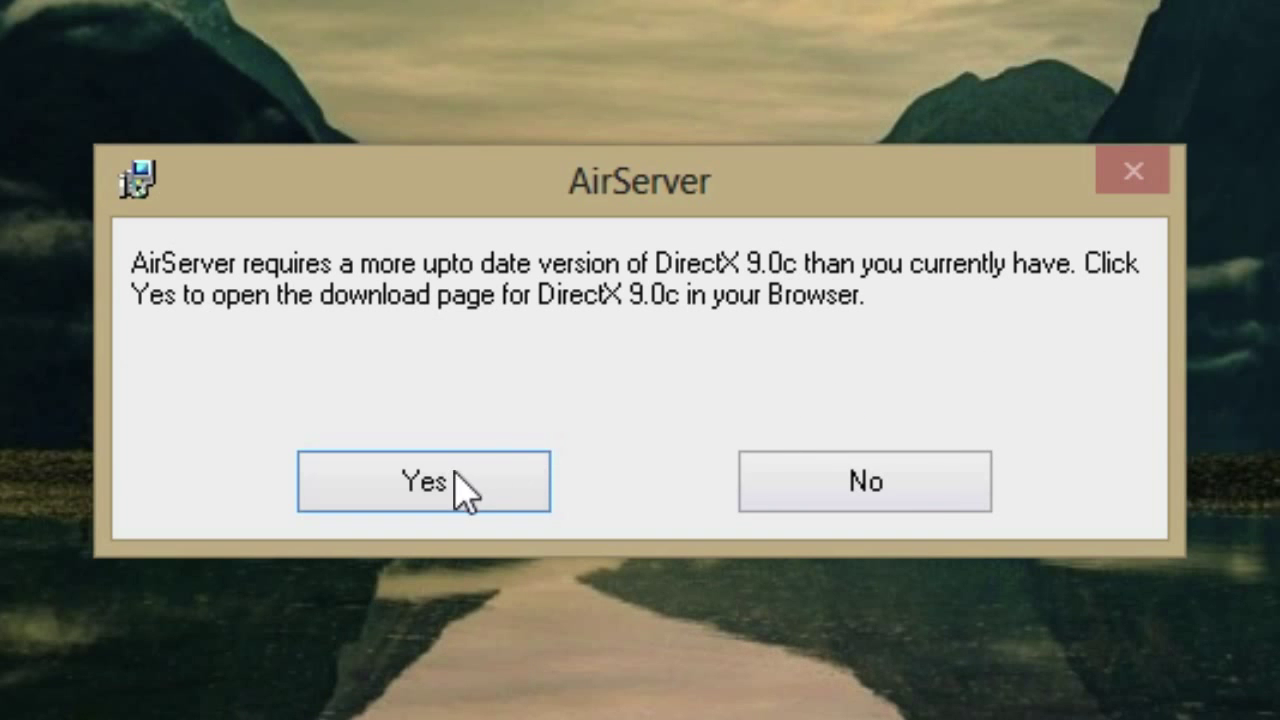
pyautogui.click(457, 484)
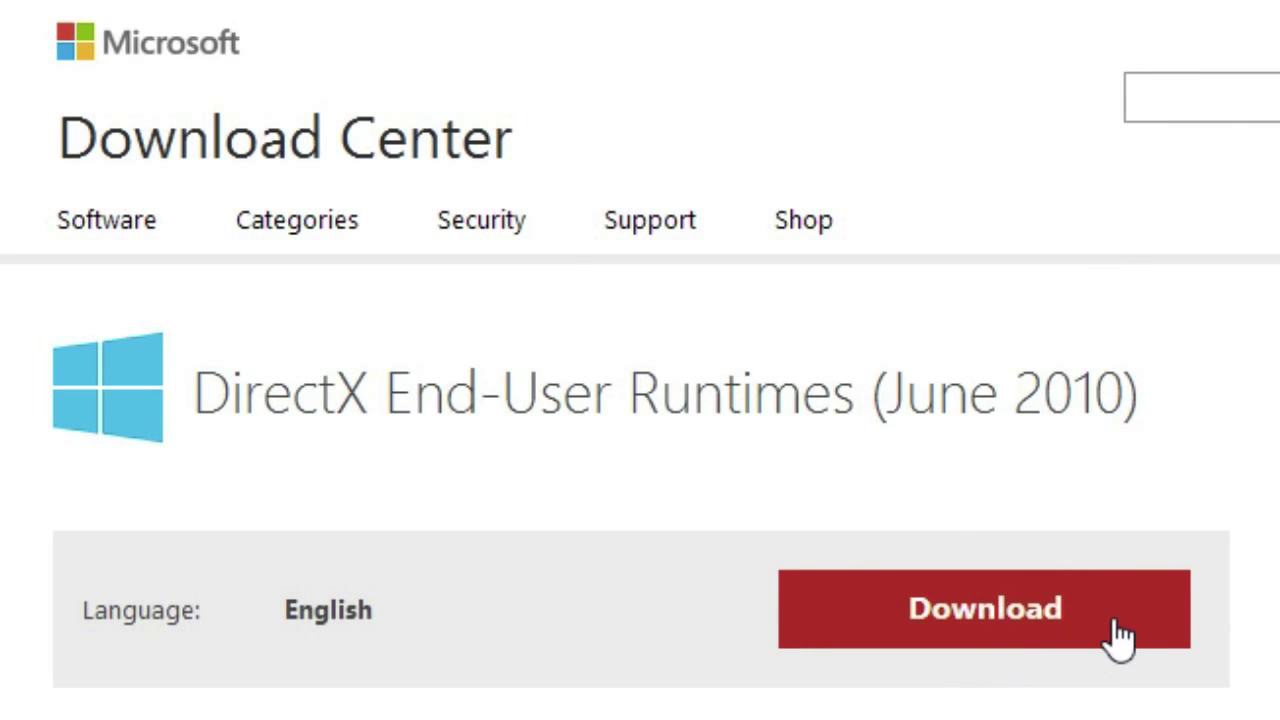
pyautogui.click(1118, 635)
pyautogui.click(977, 549)
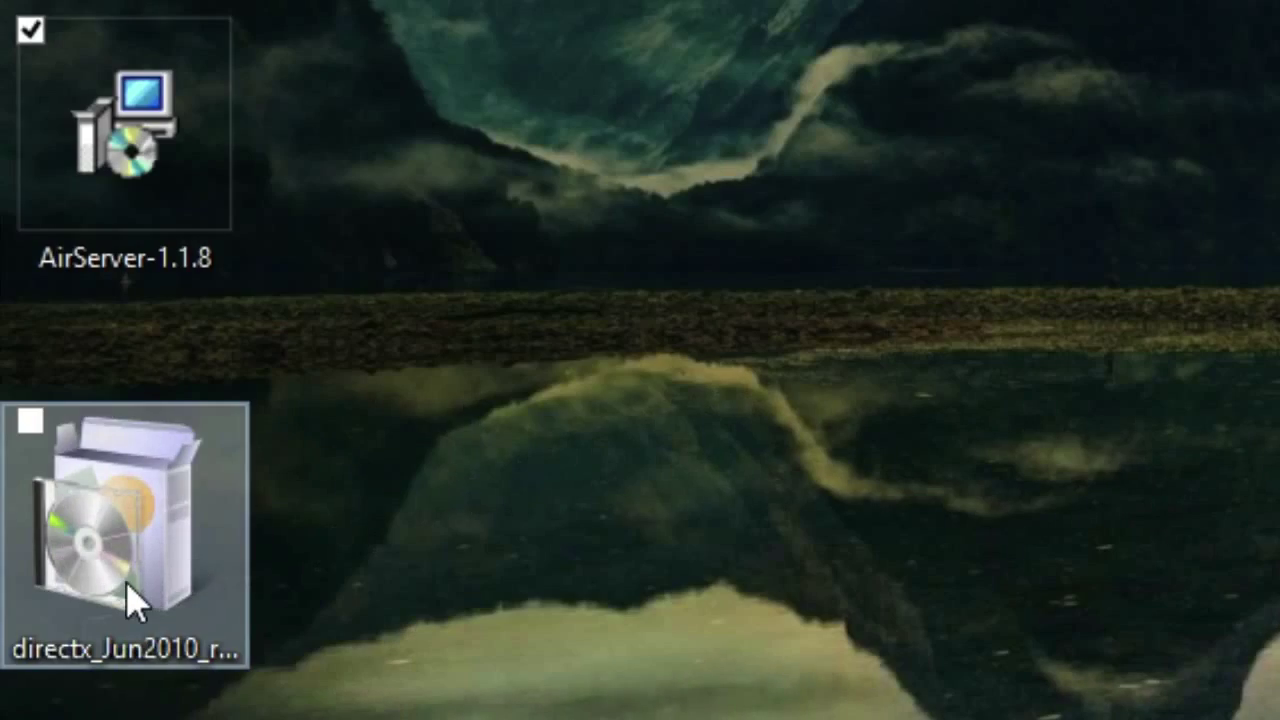
# Step: Extract the DirectX runtime into the Desktop's Direct X folder and run DXSETUP
pyautogui.click(131, 600)
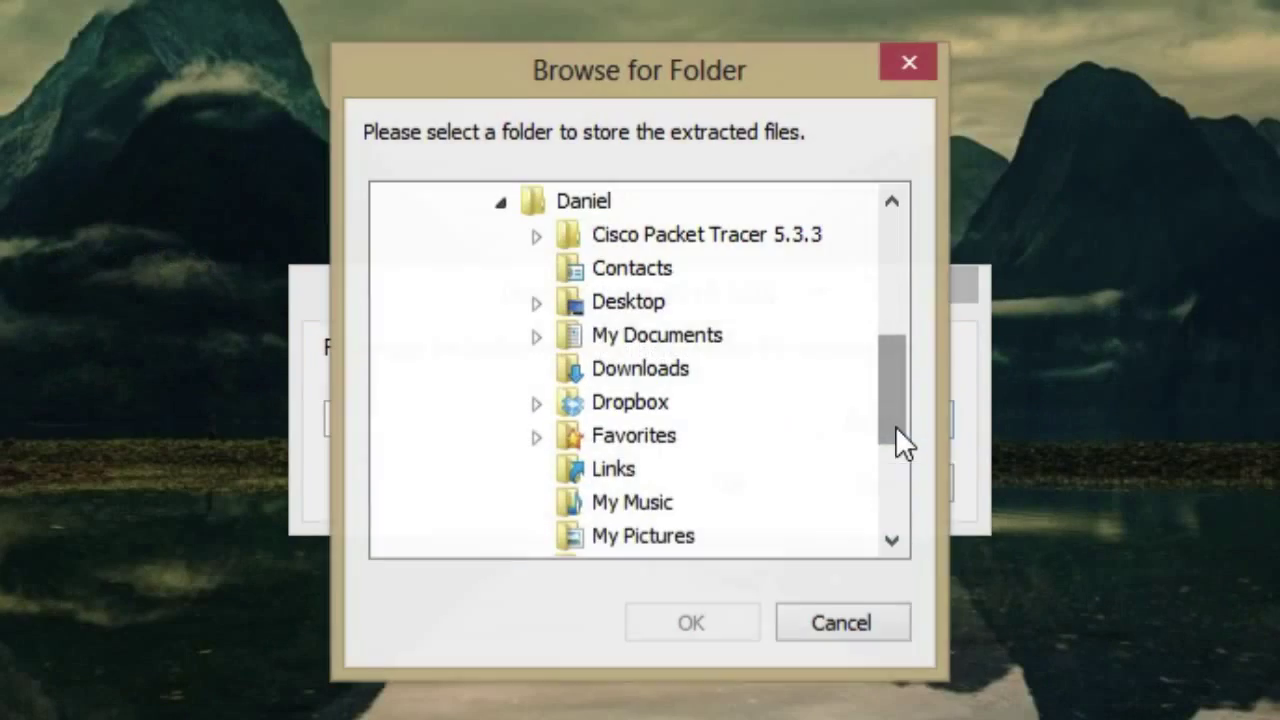
pyautogui.click(536, 301)
pyautogui.click(661, 335)
pyautogui.click(691, 623)
pyautogui.click(749, 490)
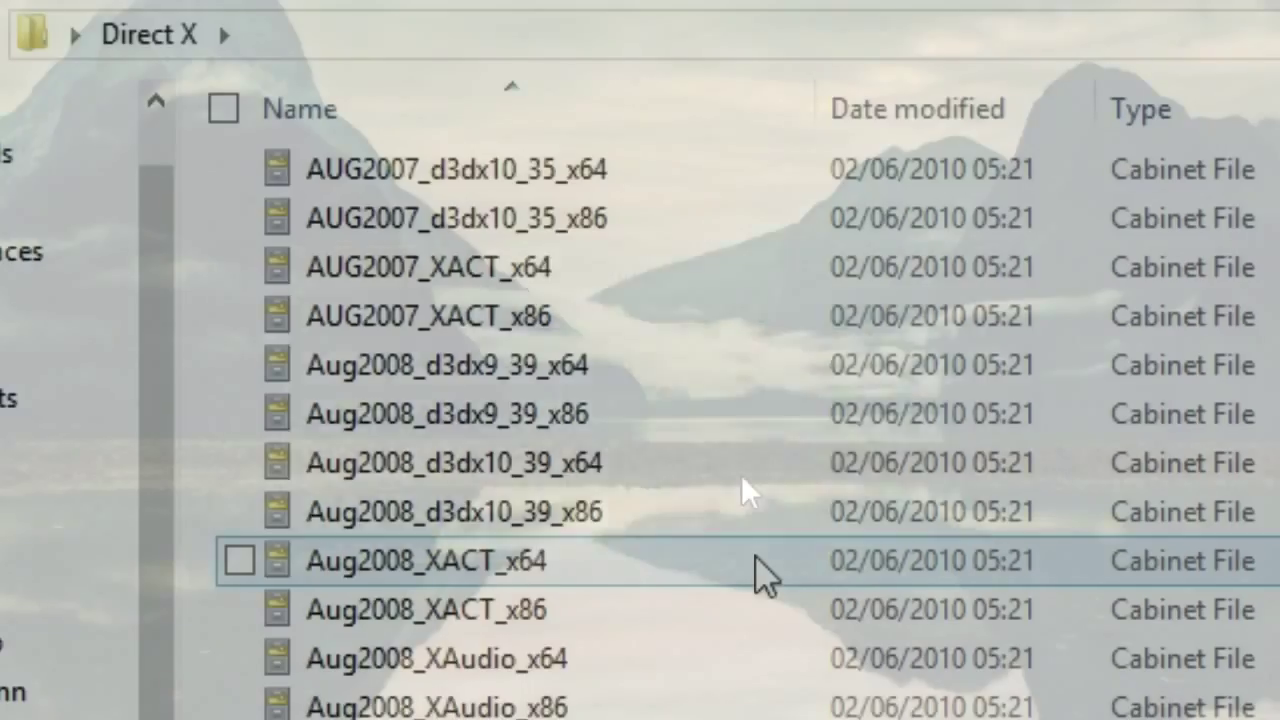
pyautogui.scroll(-10, 757, 571)
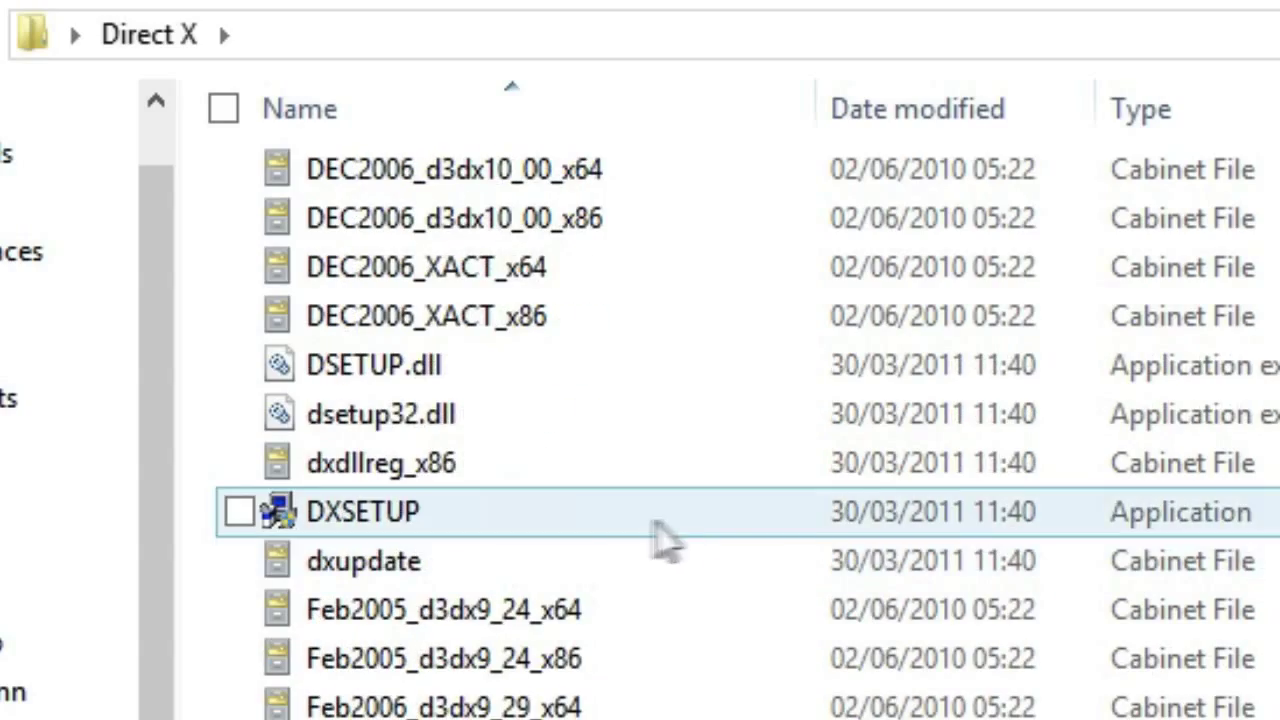
pyautogui.click(588, 527)
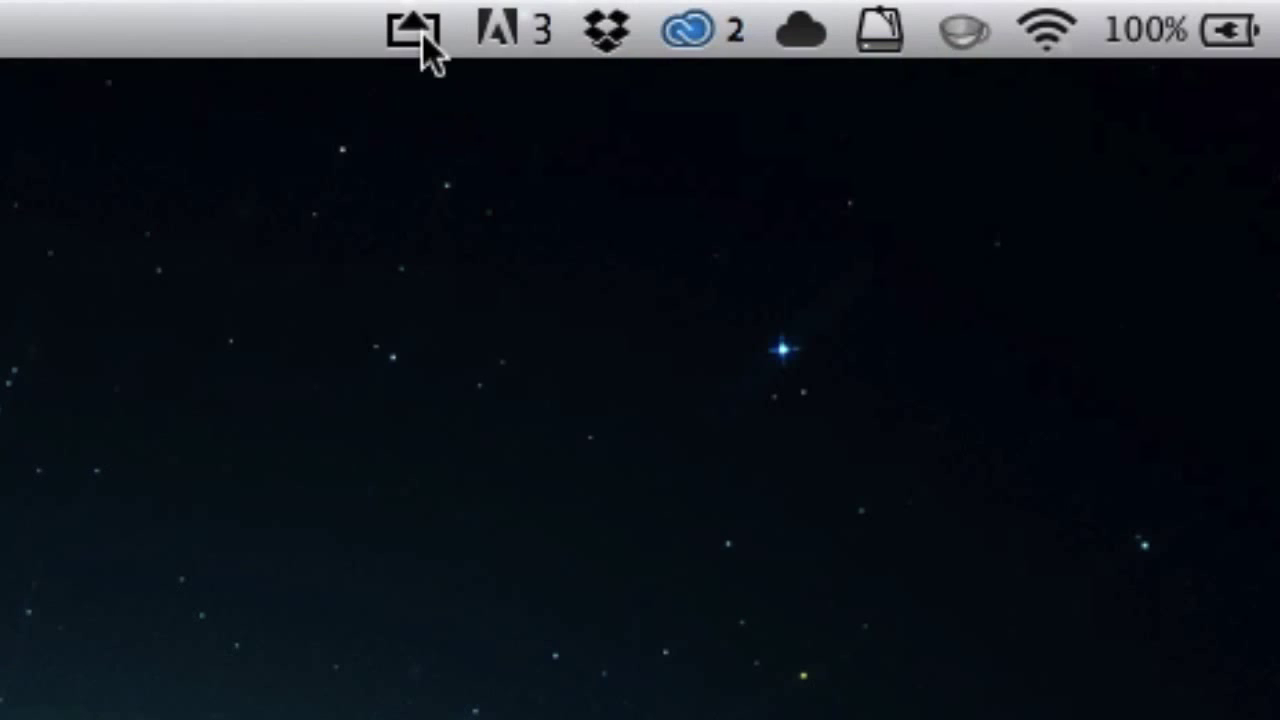
# Step: Open AirServer Preferences to view version 4.6.5 and the Password options
pyautogui.click(413, 30)
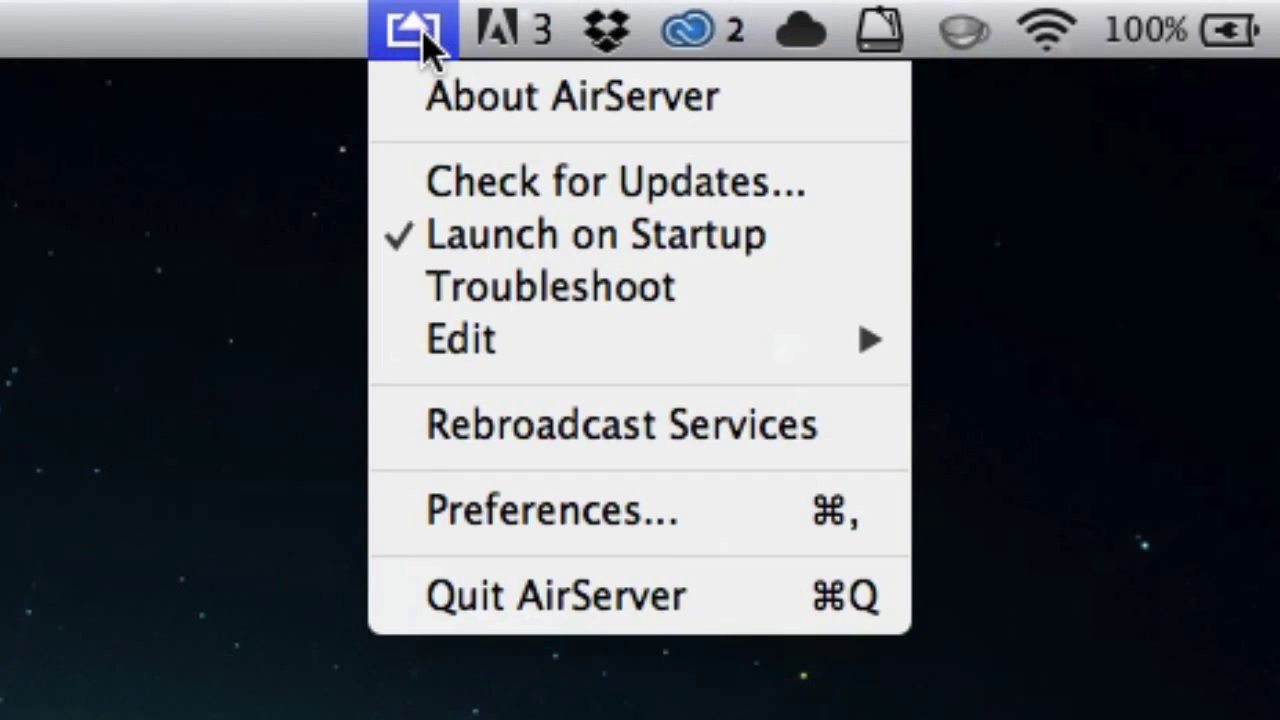
pyautogui.click(750, 515)
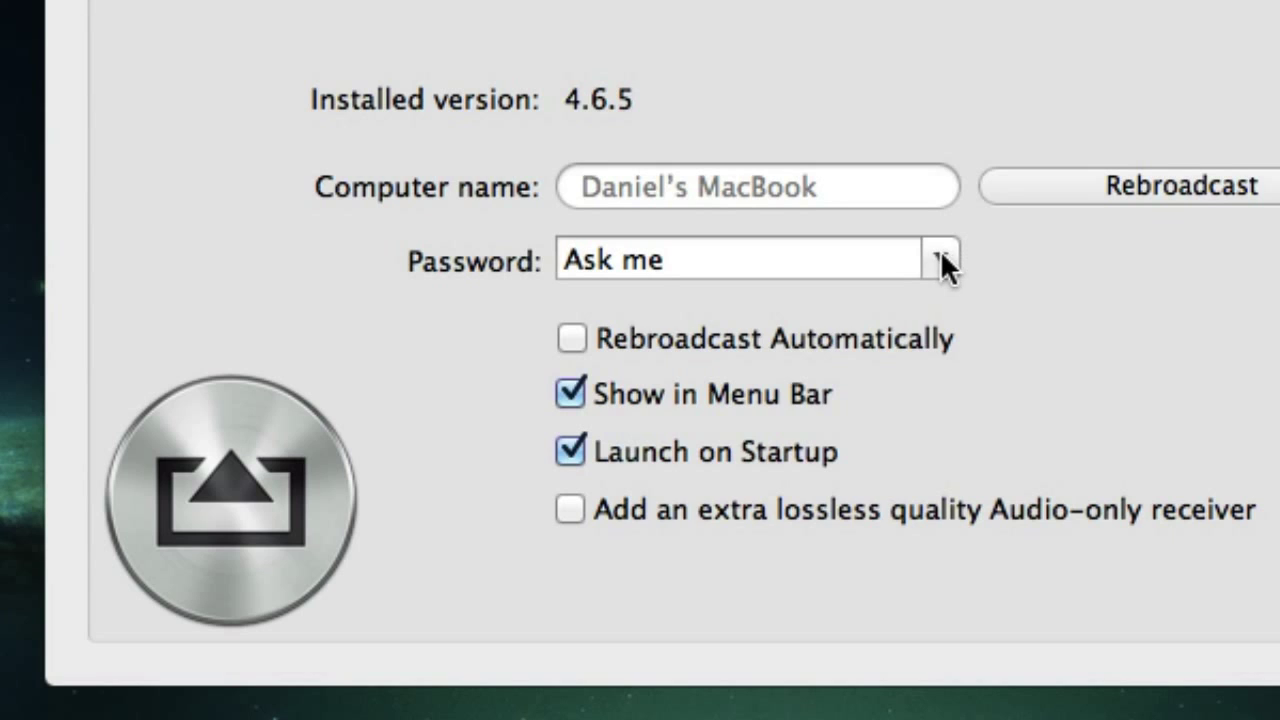
pyautogui.click(940, 259)
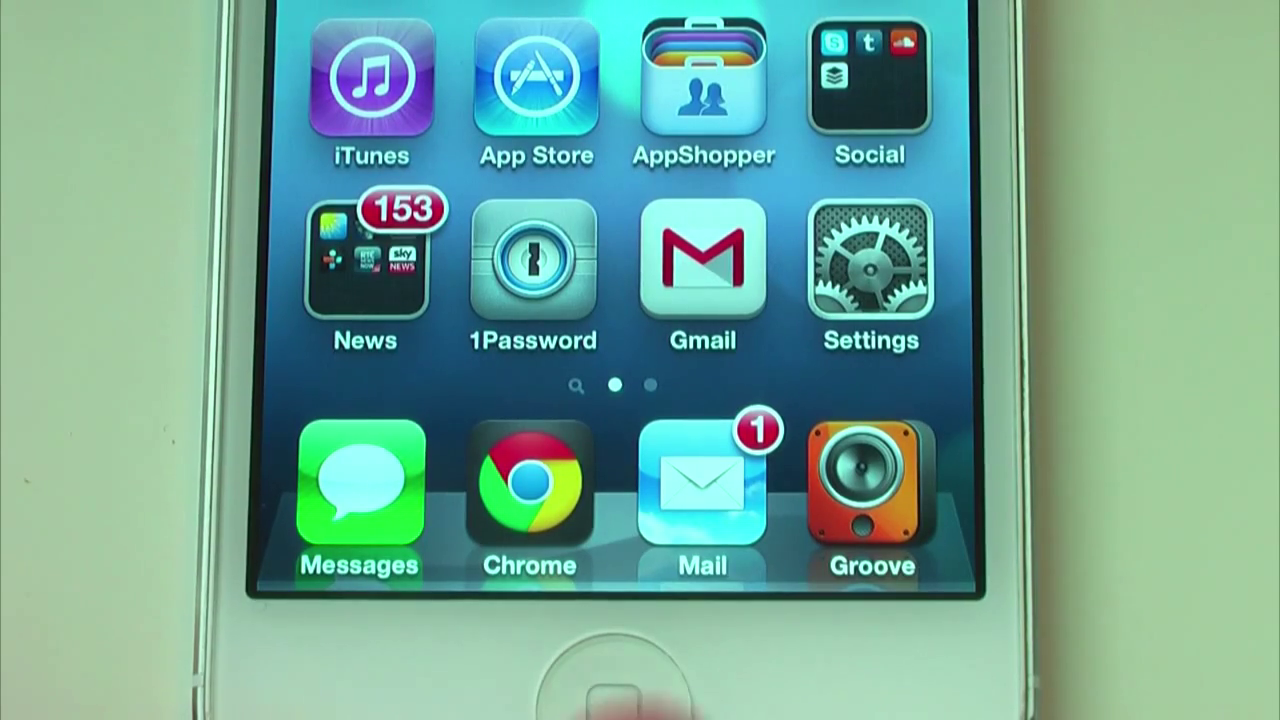
# Step: Choose the MacBook in the iPhone's AirPlay controls and turn Mirroring on
pyautogui.doubleClick(615, 690)
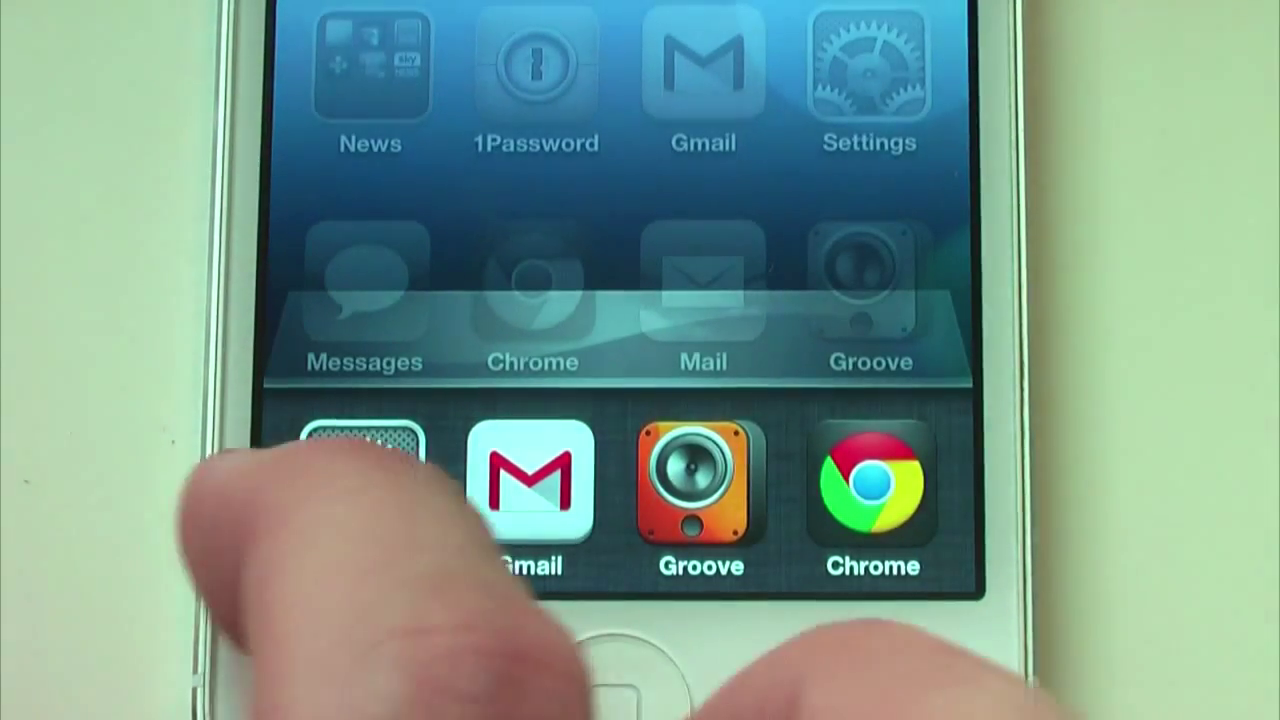
pyautogui.moveTo(330, 490); pyautogui.dragTo(880, 490)
pyautogui.moveTo(430, 490); pyautogui.dragTo(900, 490)
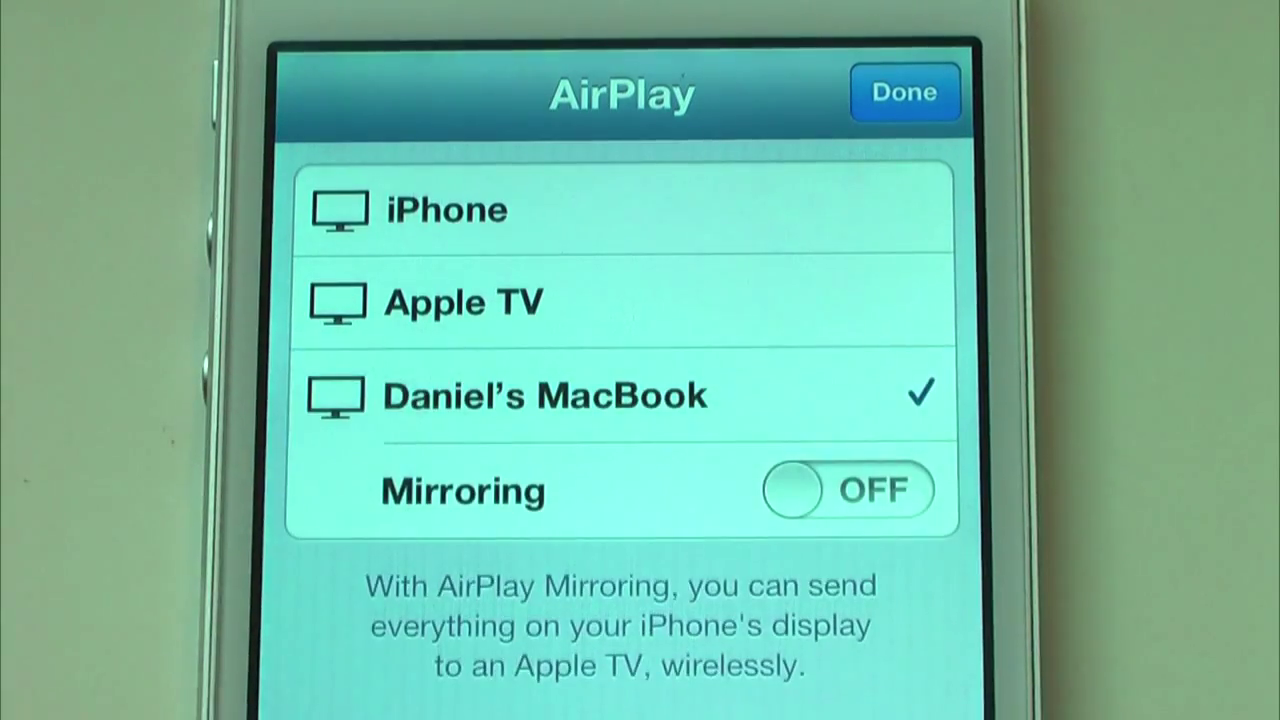
pyautogui.click(848, 490)
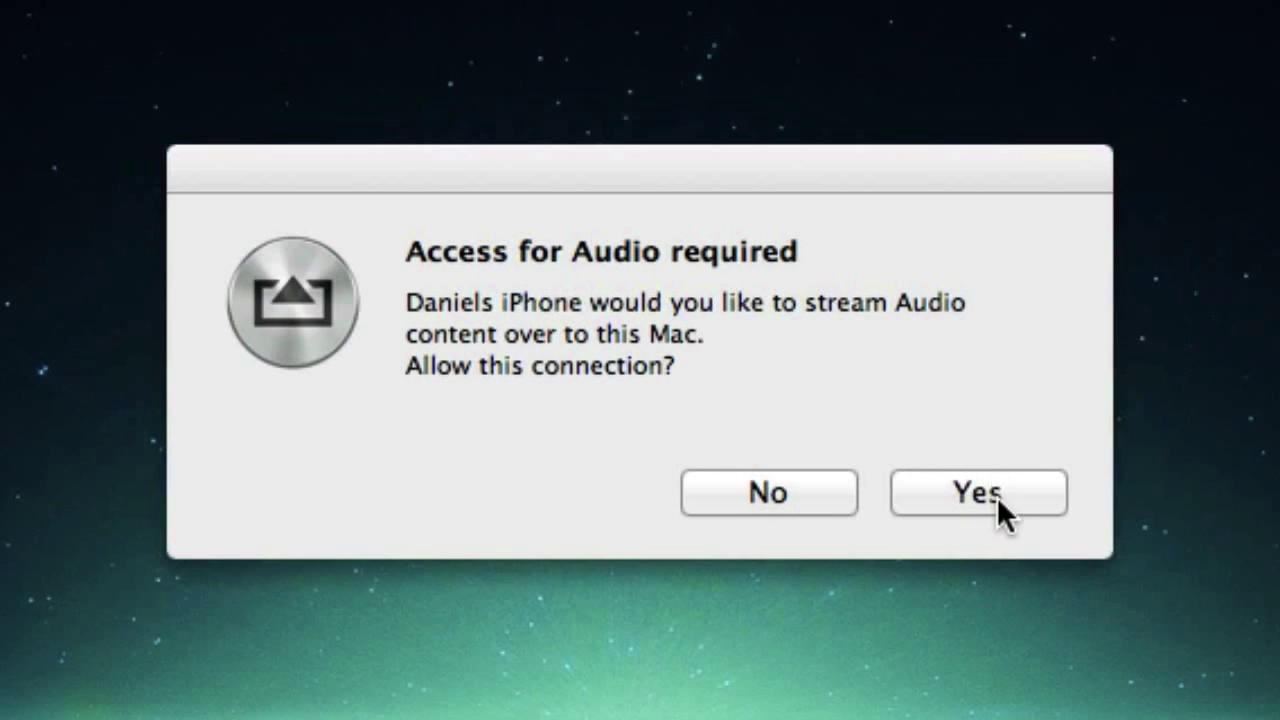
# Step: Allow the iPhone connection, check Post Processing, then switch AirPlay back to the iPhone
pyautogui.click(995, 494)
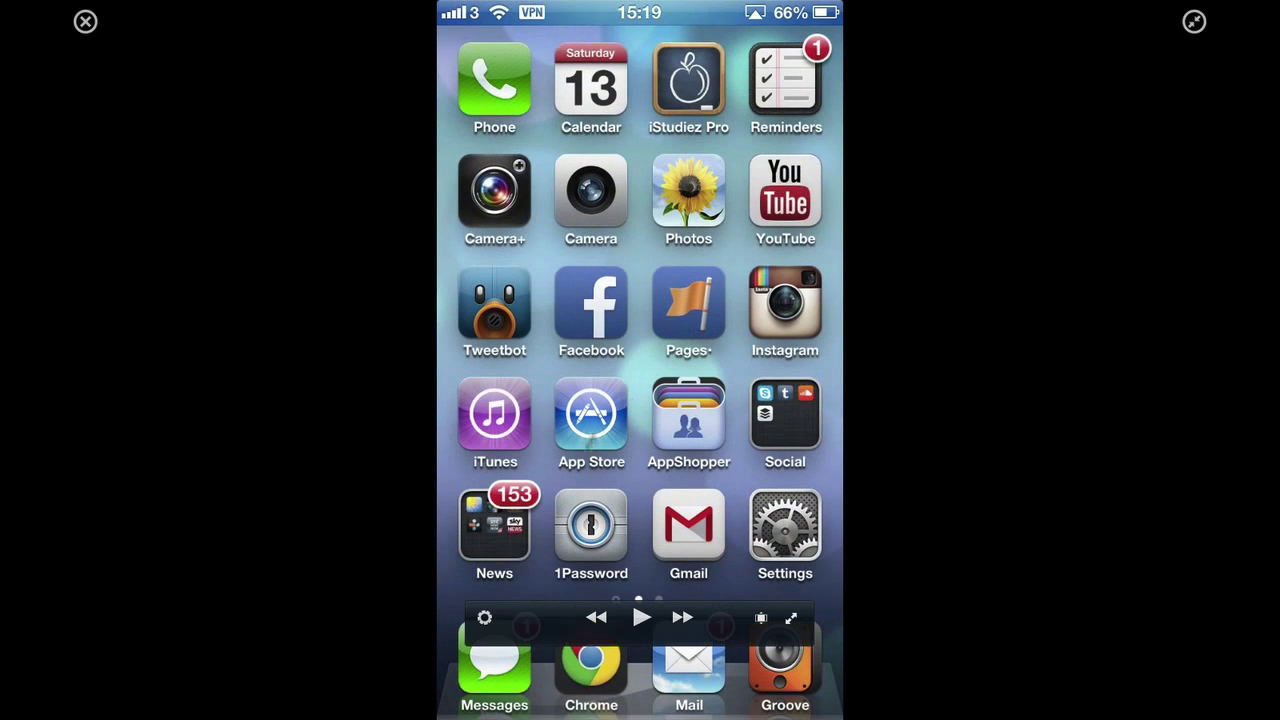
pyautogui.click(484, 617)
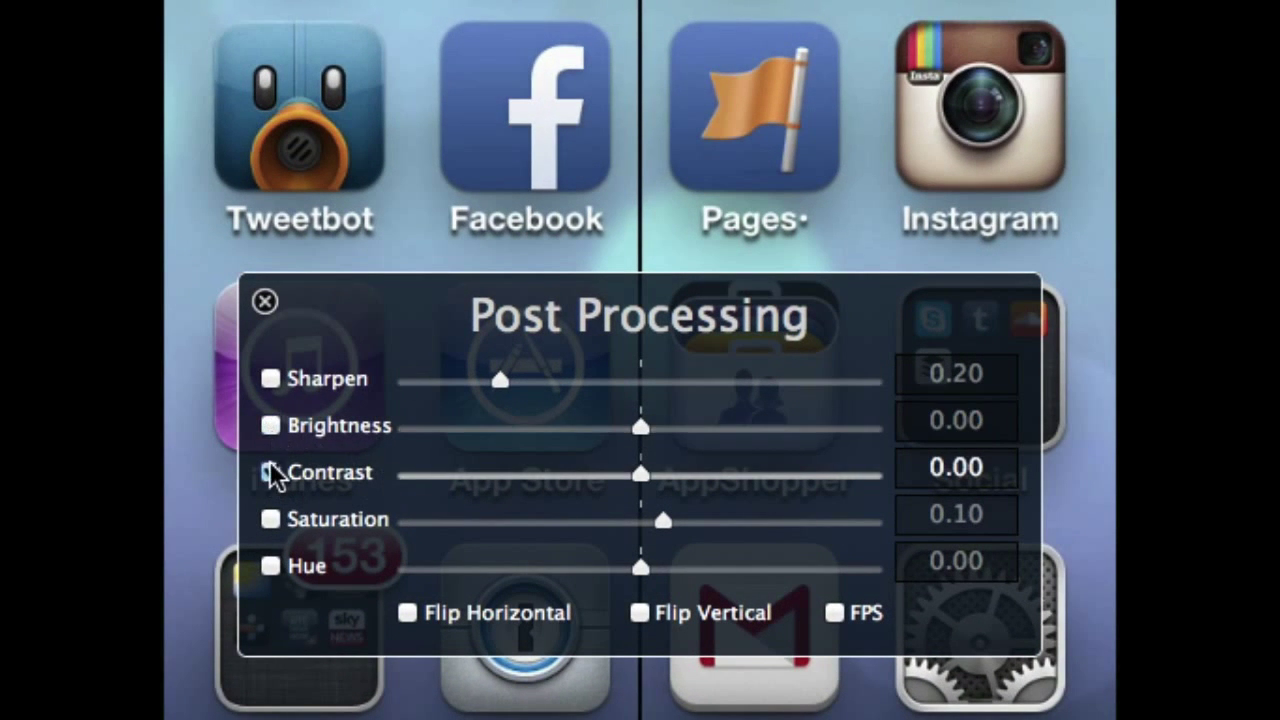
pyautogui.click(264, 301)
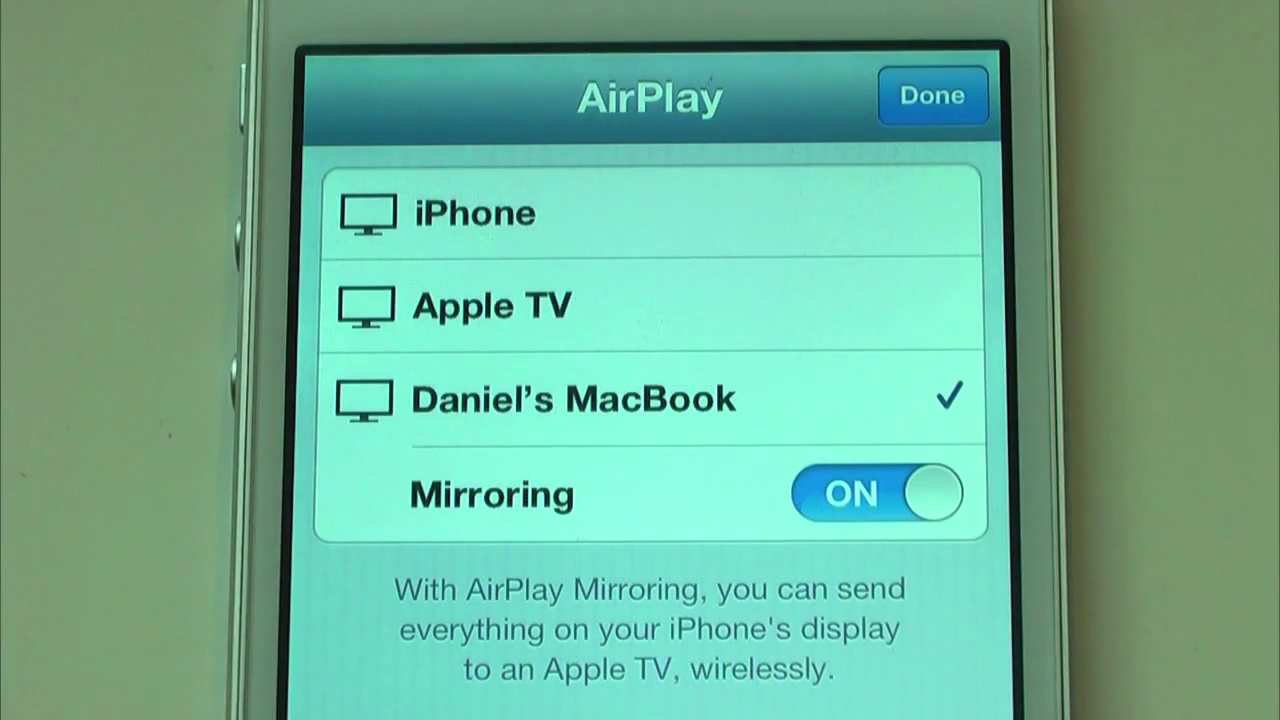
pyautogui.click(440, 213)
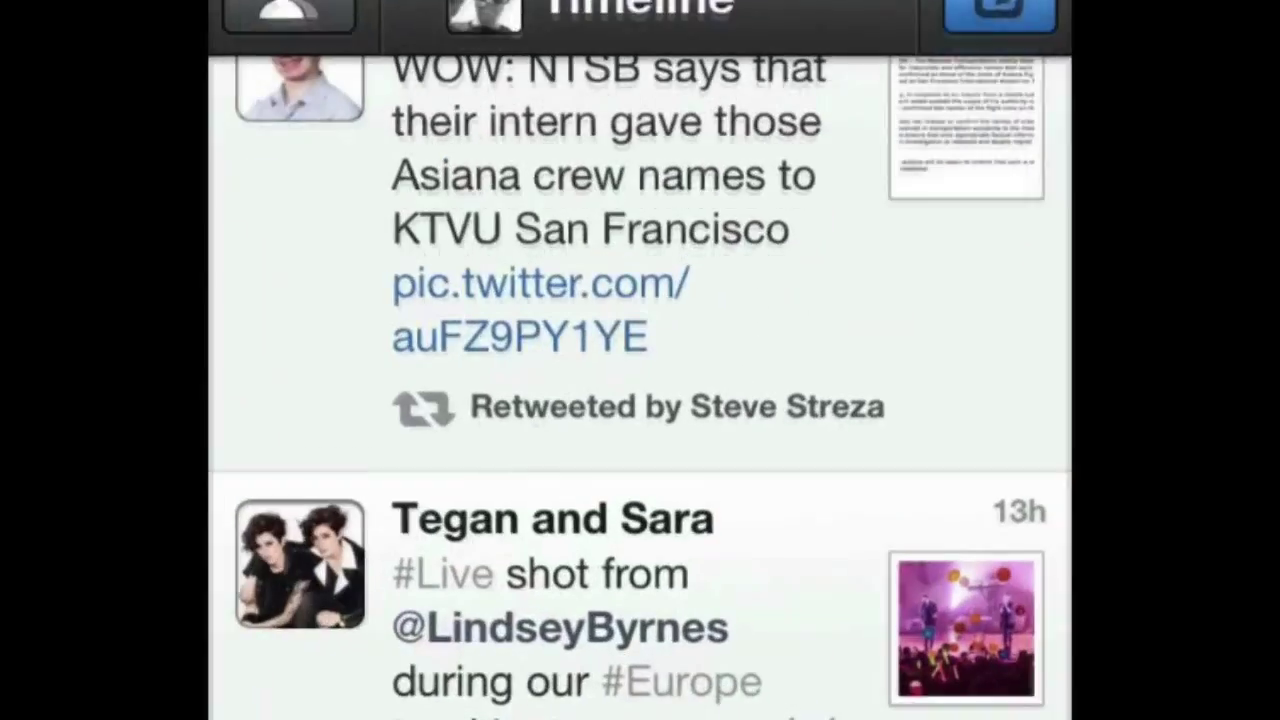
# Step: Scroll the Tweetbot timeline on the mirrored iPhone during recording
pyautogui.scroll(-10, 640, 400)
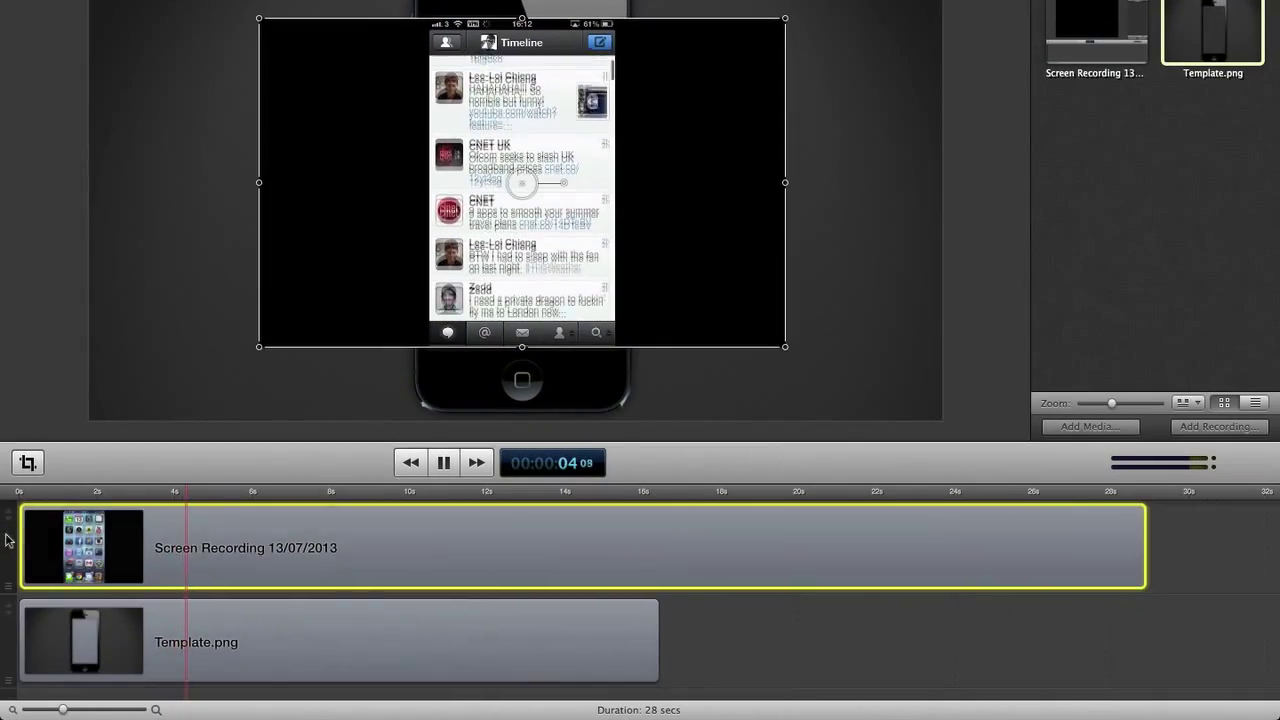
# Step: Move the Screen Recording clip below the Template.png track and select the template clip
pyautogui.moveTo(5, 548); pyautogui.dragTo(5, 635)
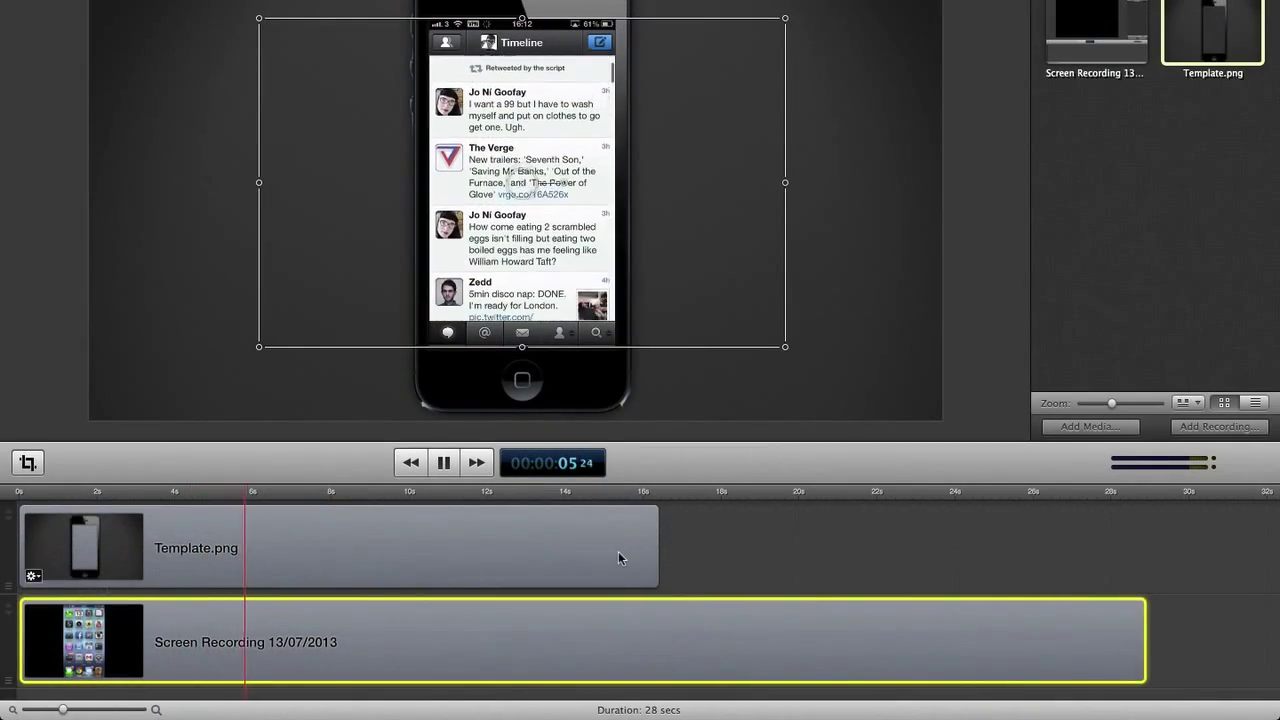
pyautogui.click(26, 575)
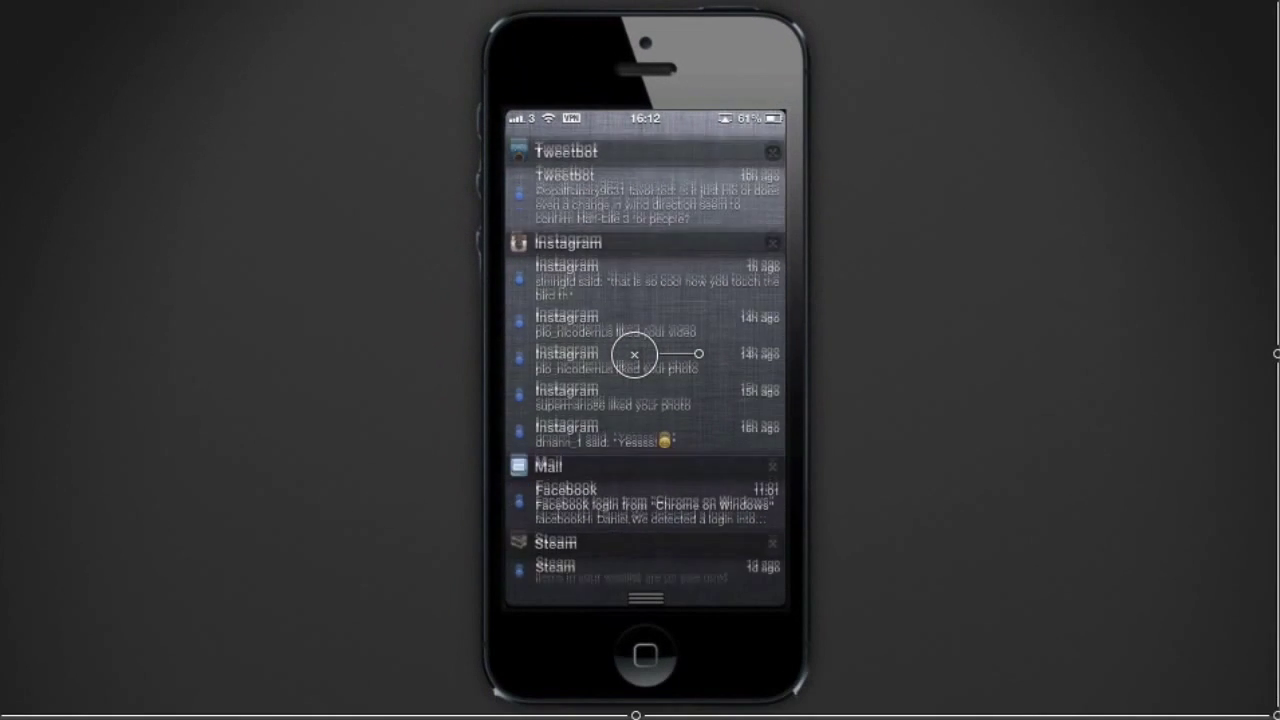